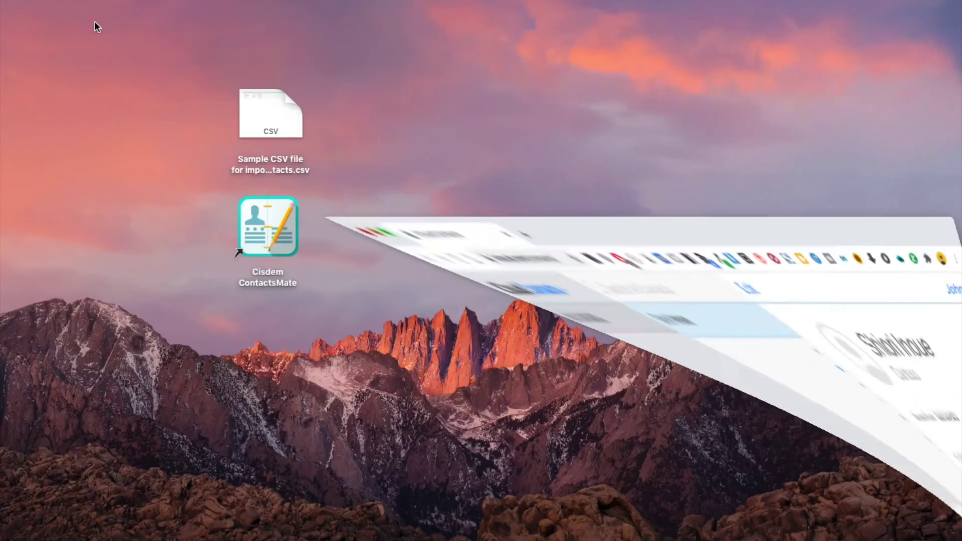
# Launch Cisdem ContactsMate and bring up the Internet Accounts list of account types
pyautogui.doubleClick(252, 207)
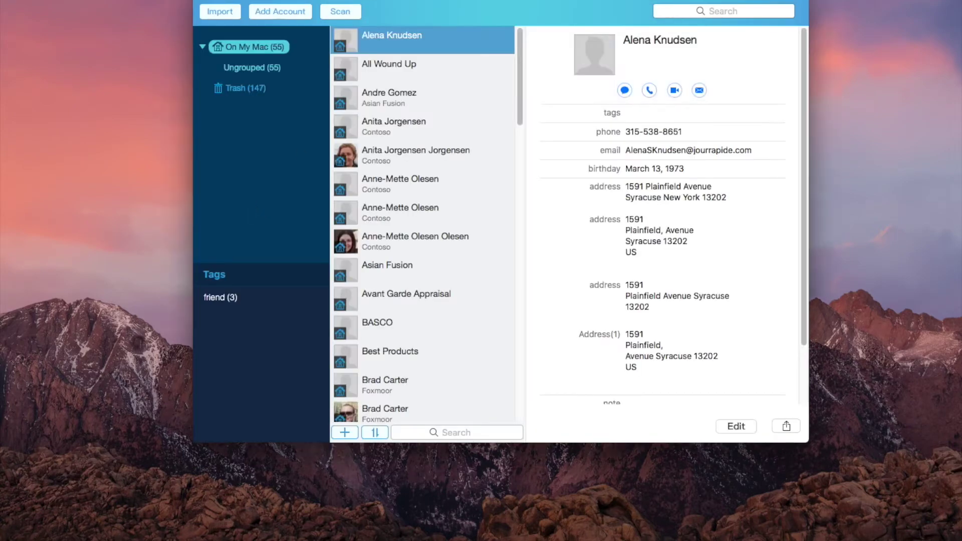
pyautogui.moveTo(537, 7); pyautogui.dragTo(532, 30)
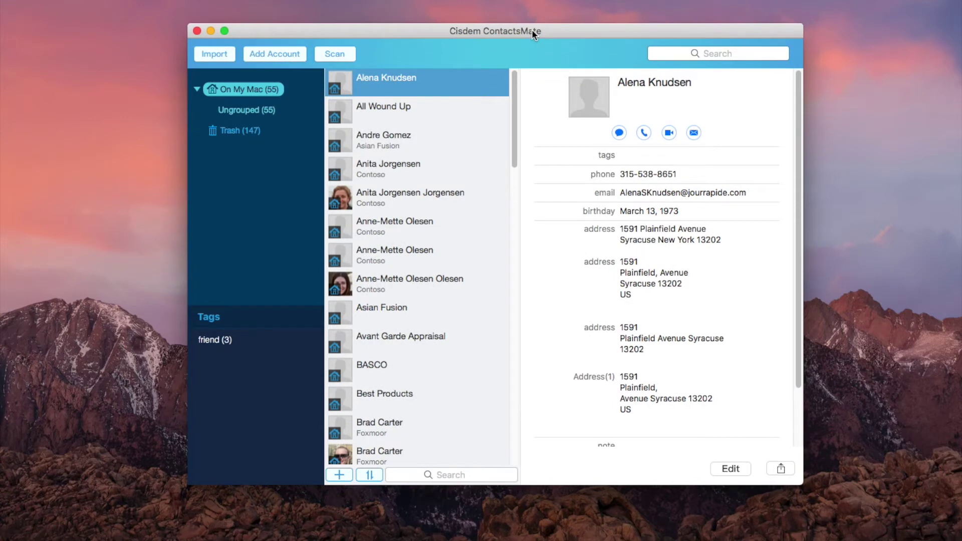
pyautogui.click(266, 54)
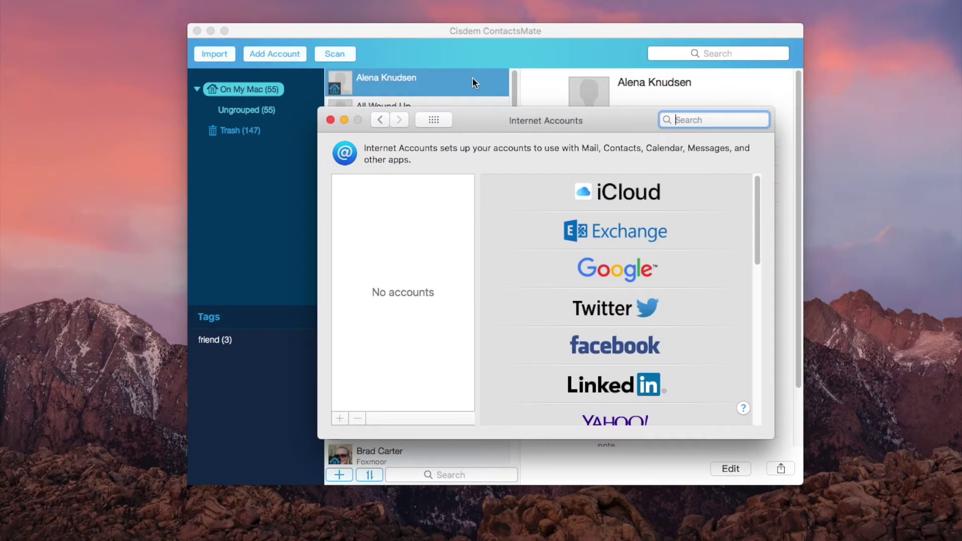
# Add an iCloud account with Contacts syncing, then close Internet Accounts and ContactsMate
pyautogui.click(634, 191)
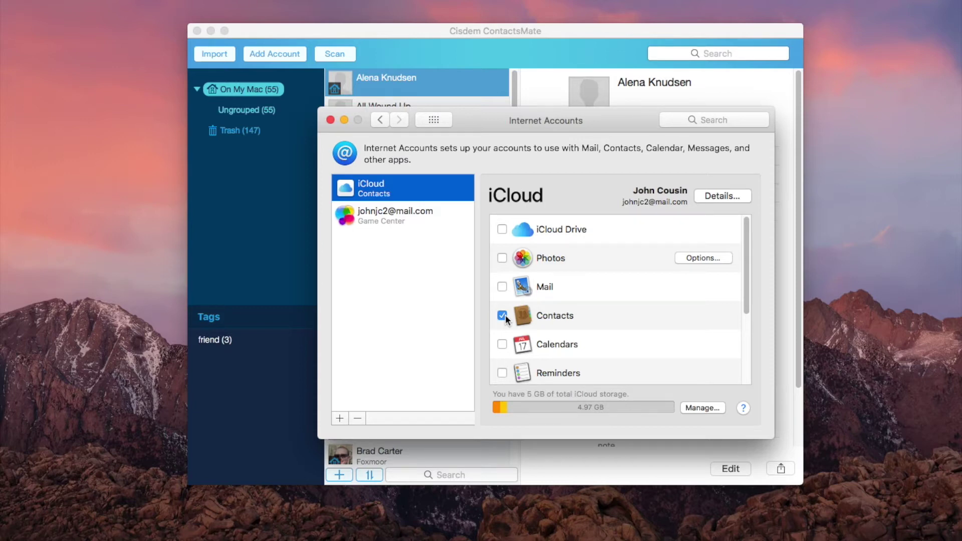
pyautogui.click(331, 120)
pyautogui.click(197, 31)
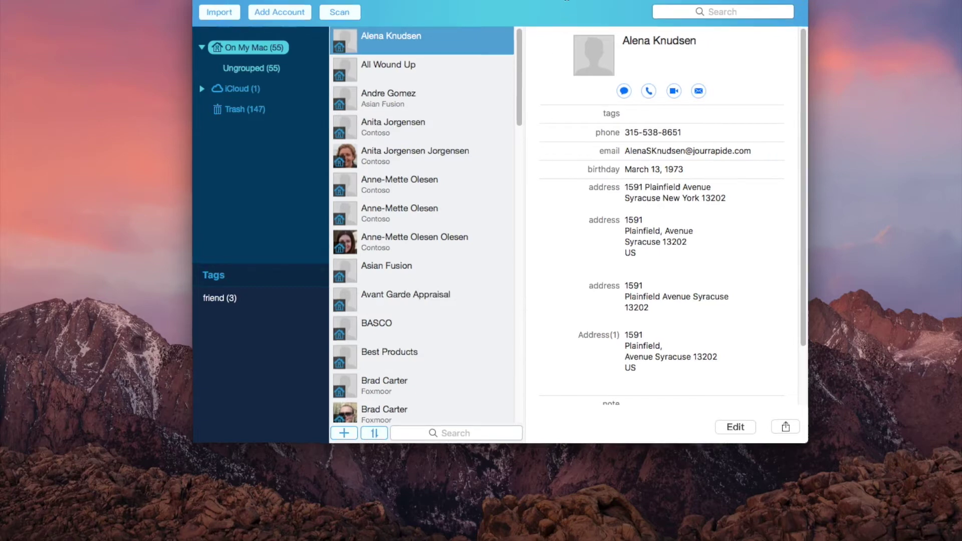
# Import 'Sample CSV file for importing contacts.csv' from the Desktop into the iCloud (1) source
pyautogui.moveTo(564, 7); pyautogui.dragTo(563, 24)
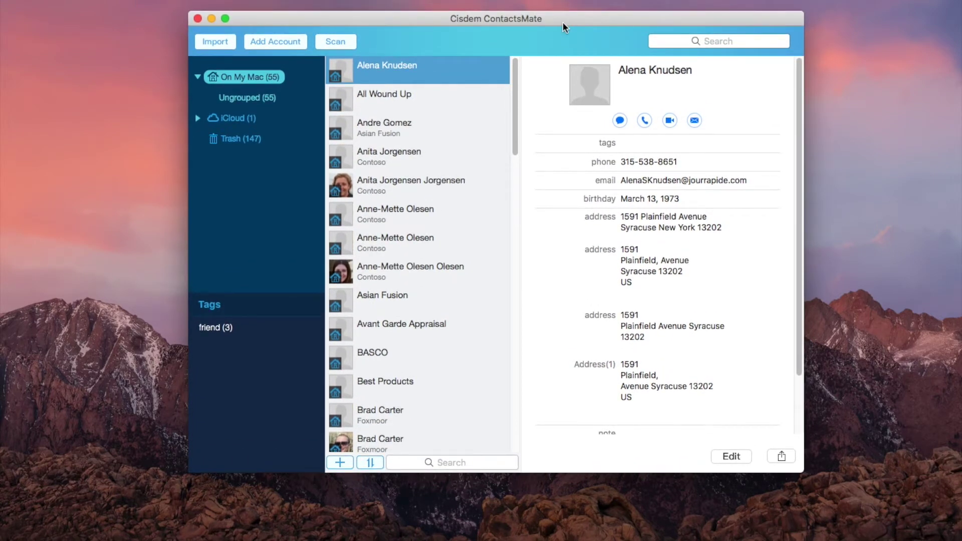
pyautogui.click(251, 126)
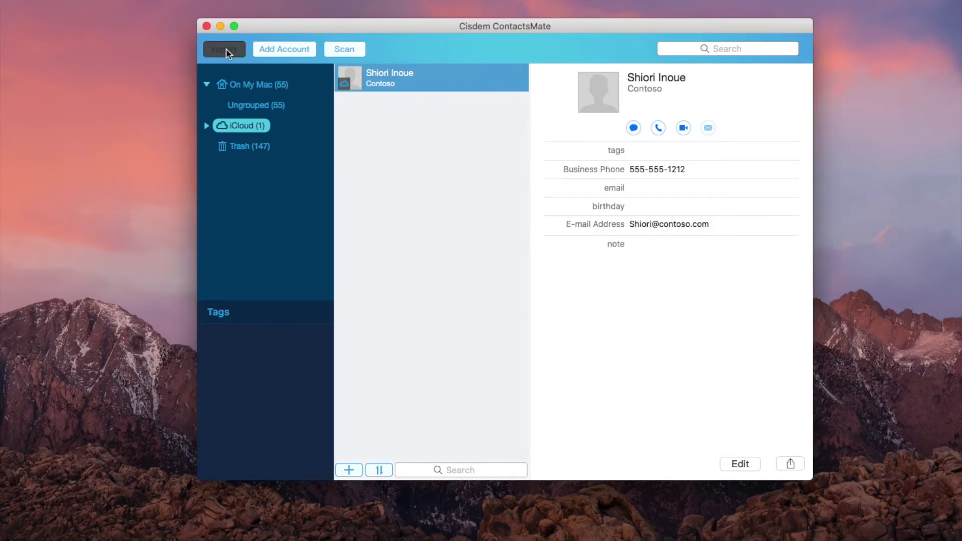
pyautogui.click(226, 49)
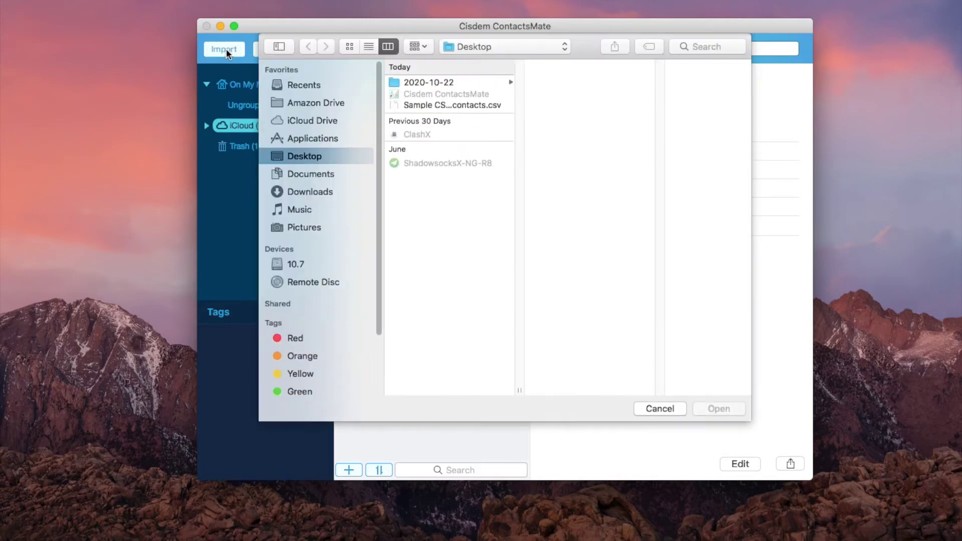
pyautogui.click(454, 104)
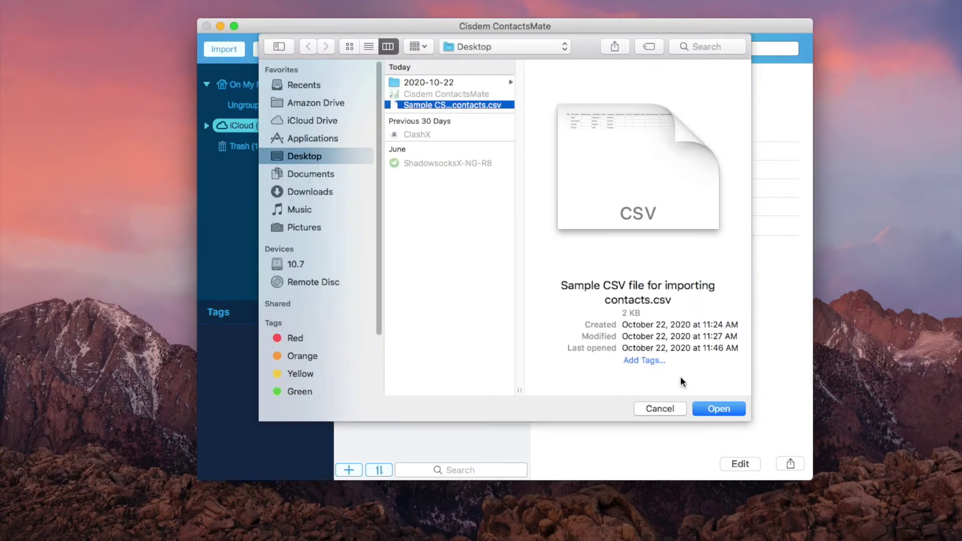
pyautogui.click(720, 409)
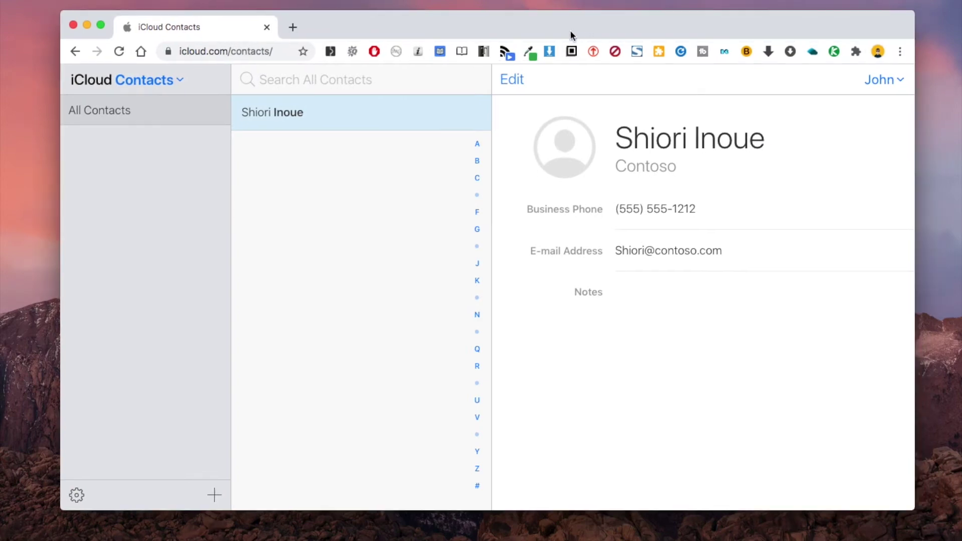
# Refresh the icloud.com contacts page to check for the imported contacts
pyautogui.rightClick(371, 208)
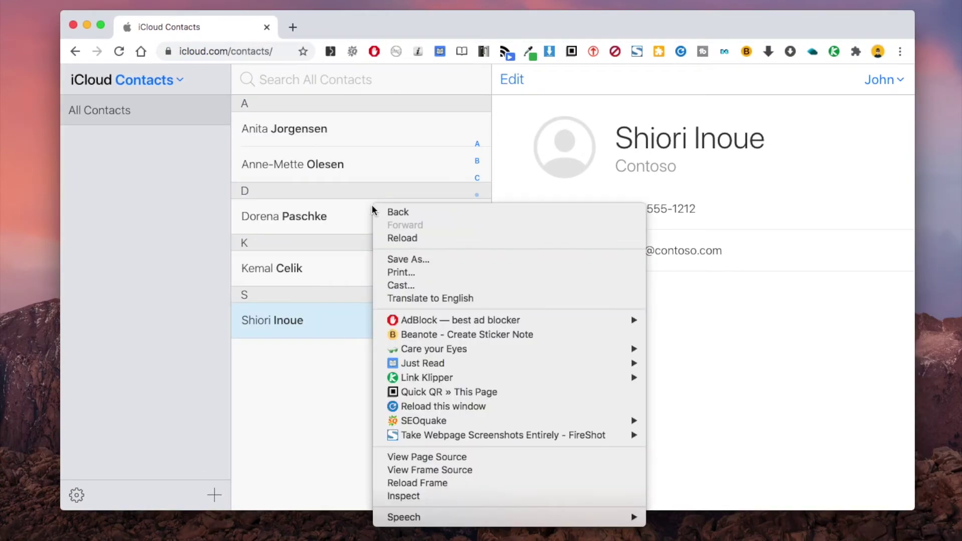
pyautogui.click(500, 143)
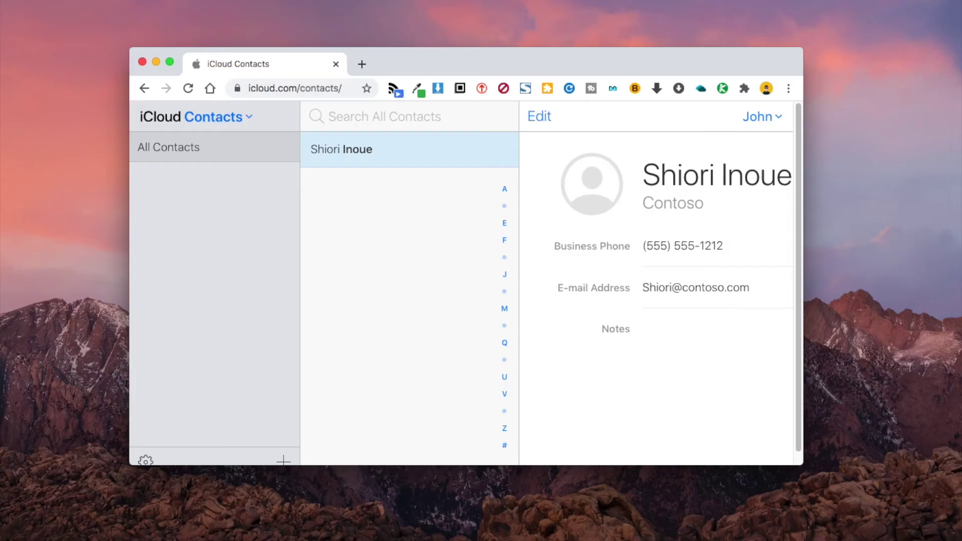
# Open Google Contacts in a new tab, widen the window, and start Import contacts
pyautogui.click(361, 64)
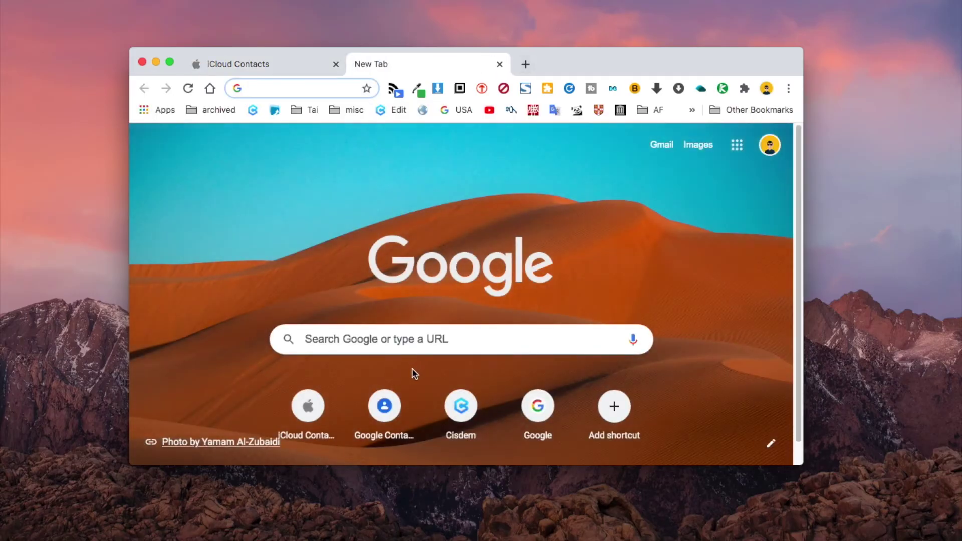
pyautogui.click(384, 406)
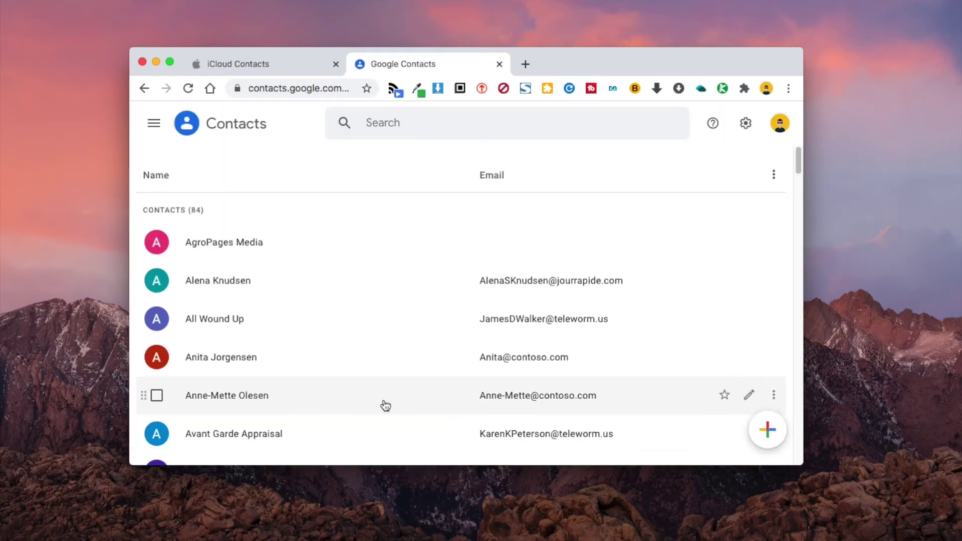
pyautogui.moveTo(805, 429); pyautogui.dragTo(907, 429)
pyautogui.moveTo(720, 65); pyautogui.dragTo(671, 59)
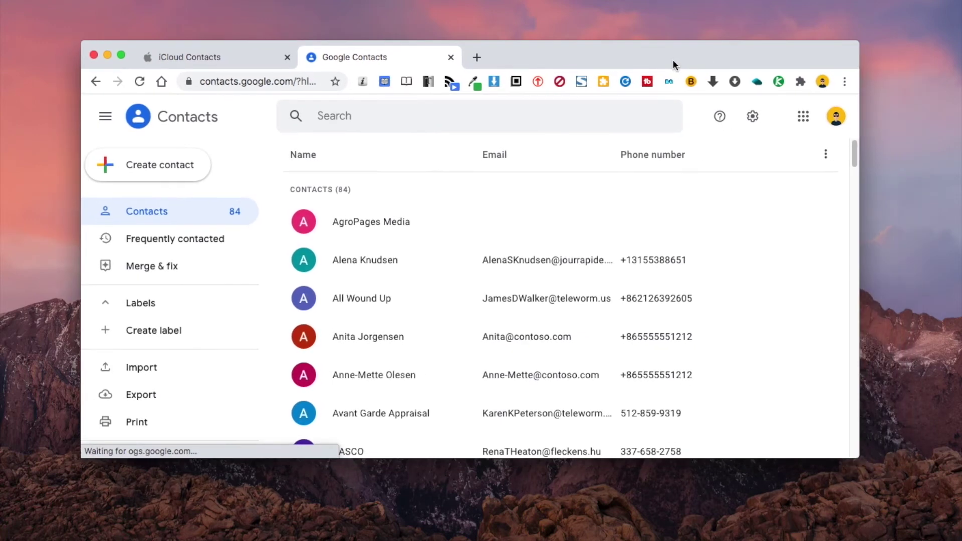
pyautogui.scroll(-1, 174, 344)
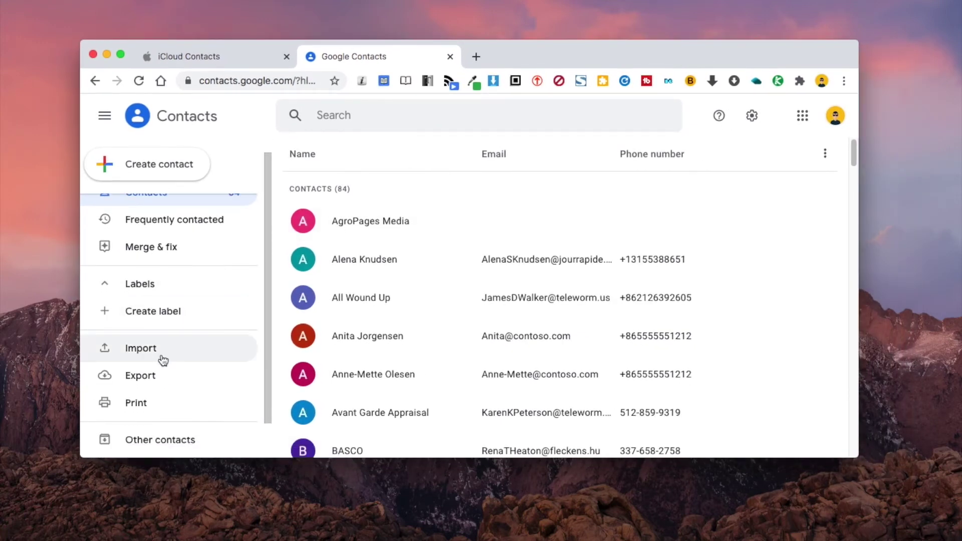
pyautogui.click(147, 350)
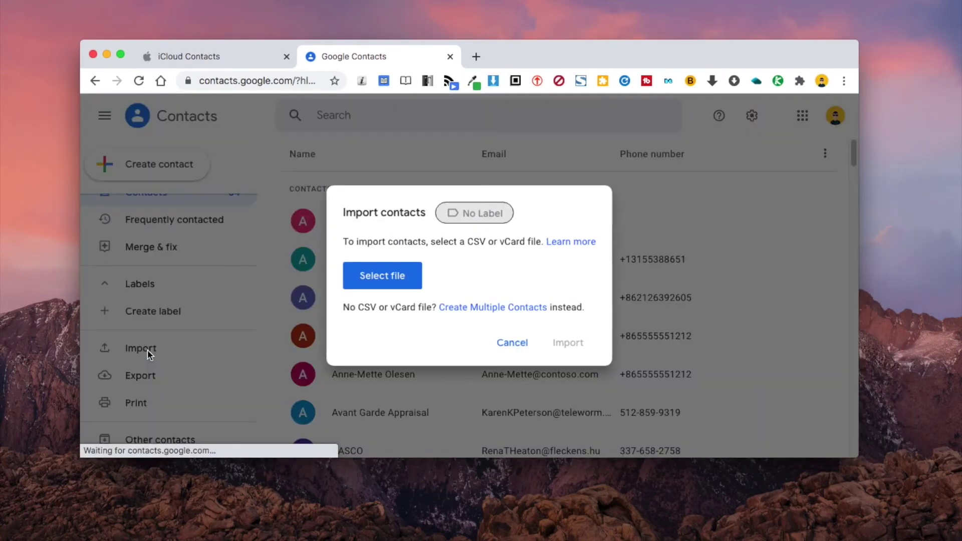
# Attach 'Sample CSV file for importing contacts.csv' and import its contacts into Google Contacts
pyautogui.click(373, 278)
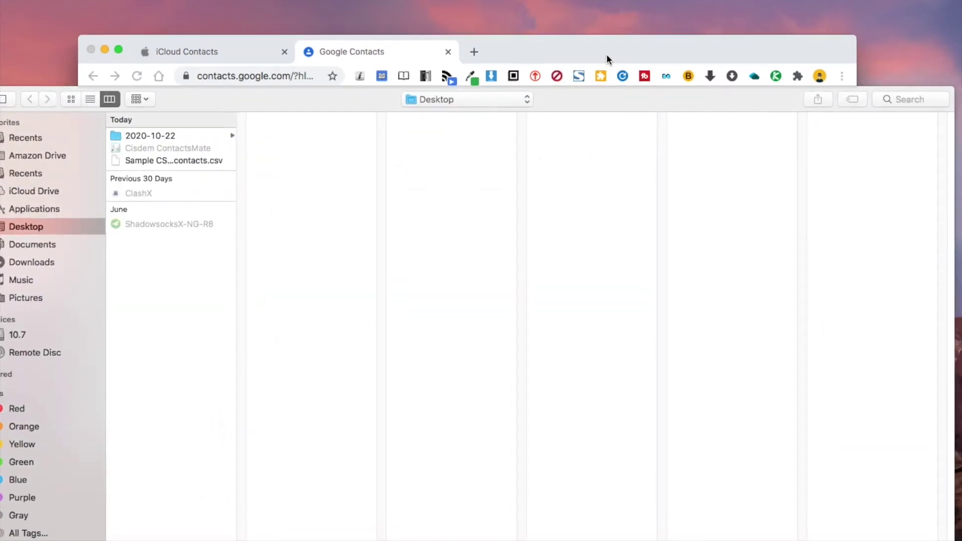
pyautogui.moveTo(608, 57); pyautogui.dragTo(590, 0)
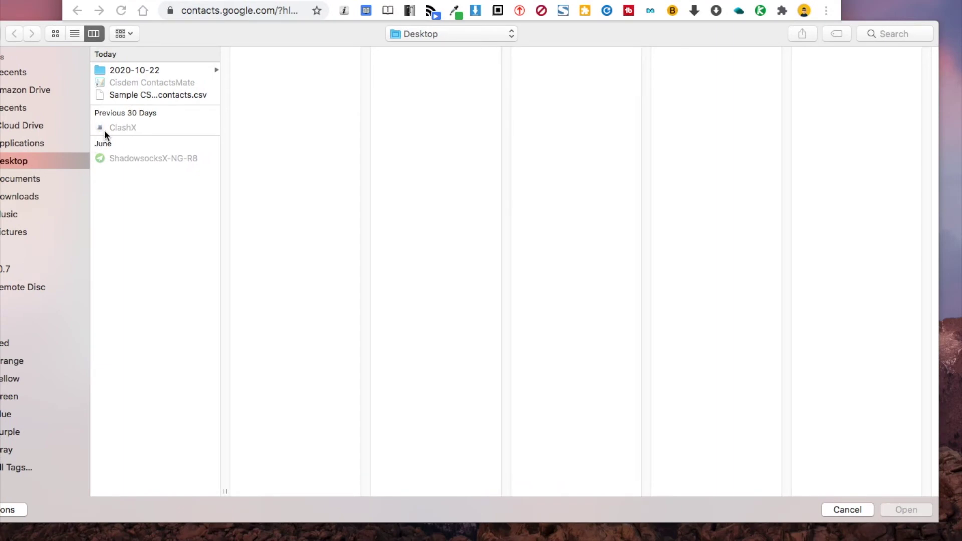
pyautogui.click(136, 95)
pyautogui.click(888, 516)
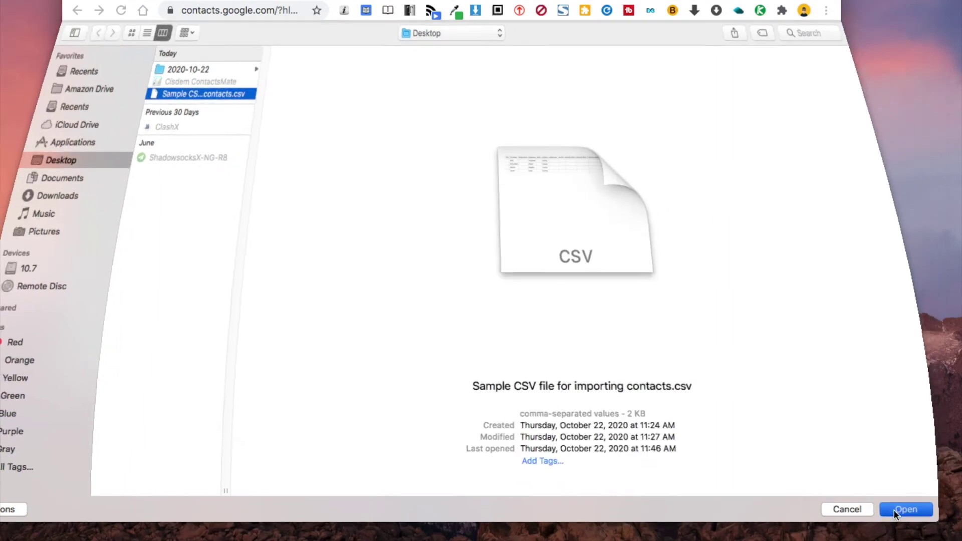
pyautogui.moveTo(671, 0); pyautogui.dragTo(694, 45)
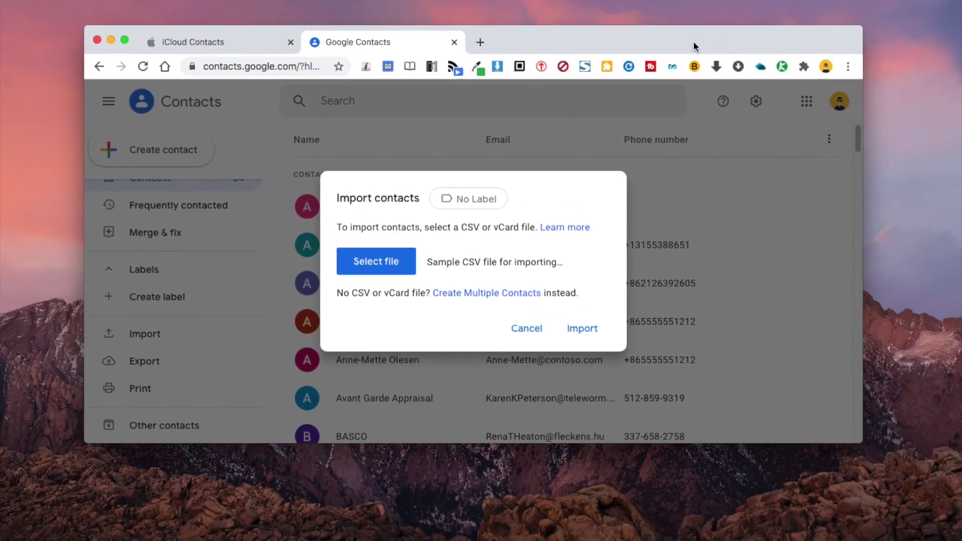
pyautogui.click(581, 329)
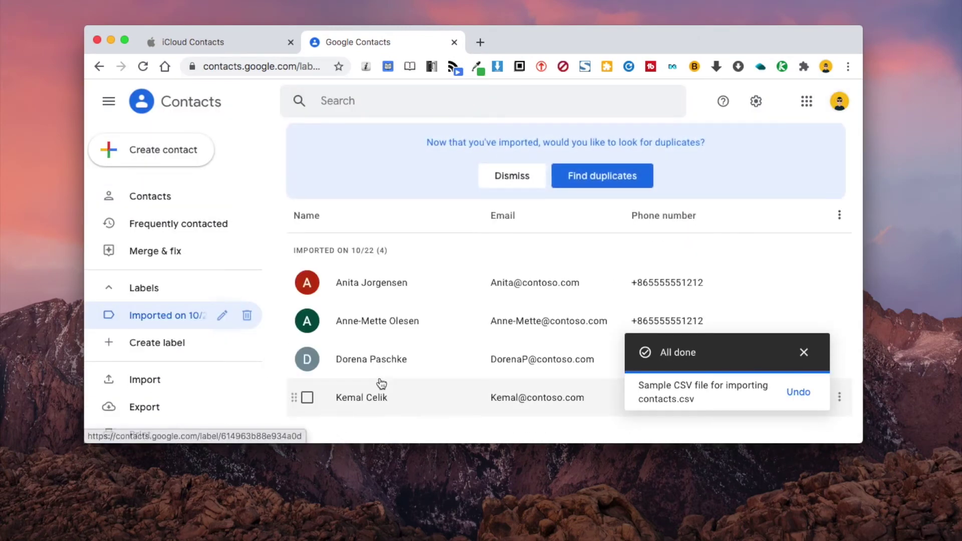
# Export the Imported on 10/22 group as vCard for iOS Contacts, then return to iCloud
pyautogui.click(141, 410)
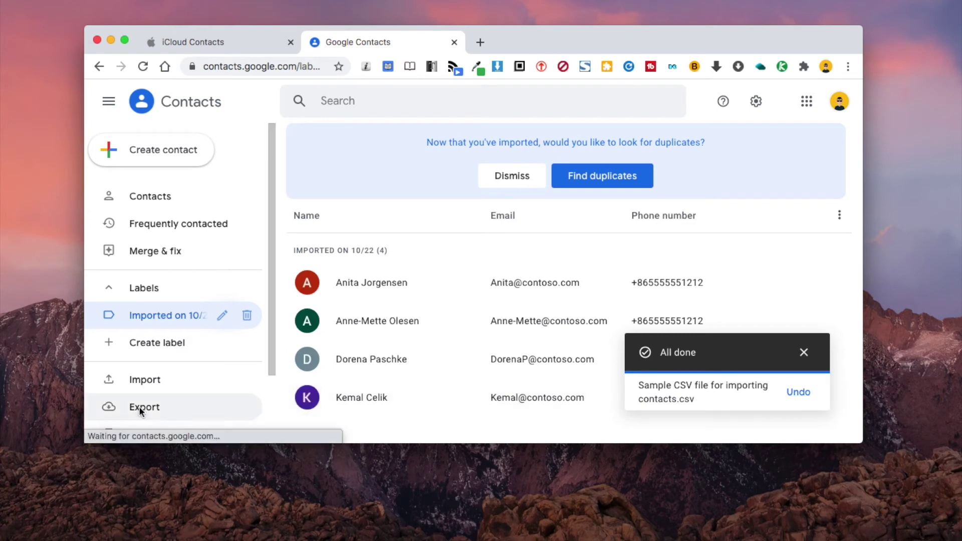
pyautogui.click(482, 225)
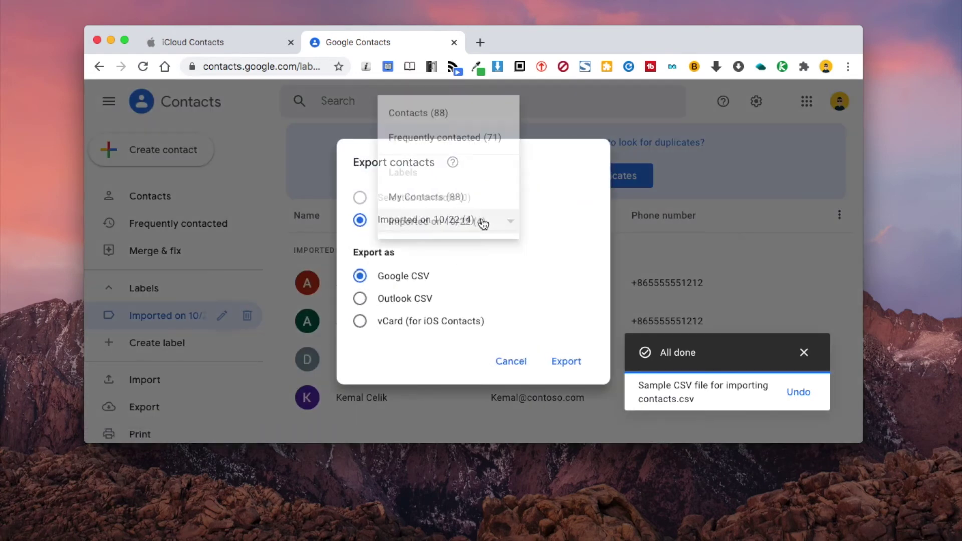
pyautogui.click(483, 222)
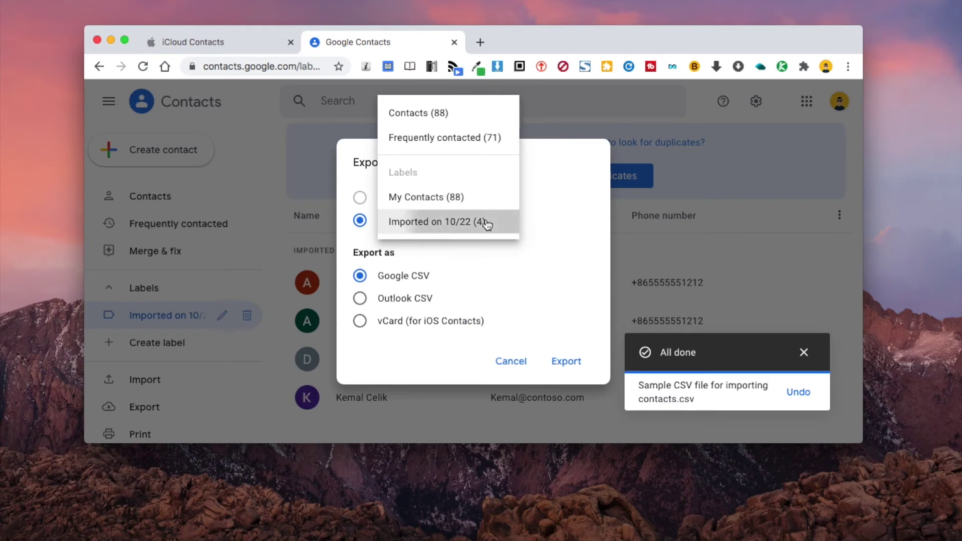
pyautogui.click(417, 326)
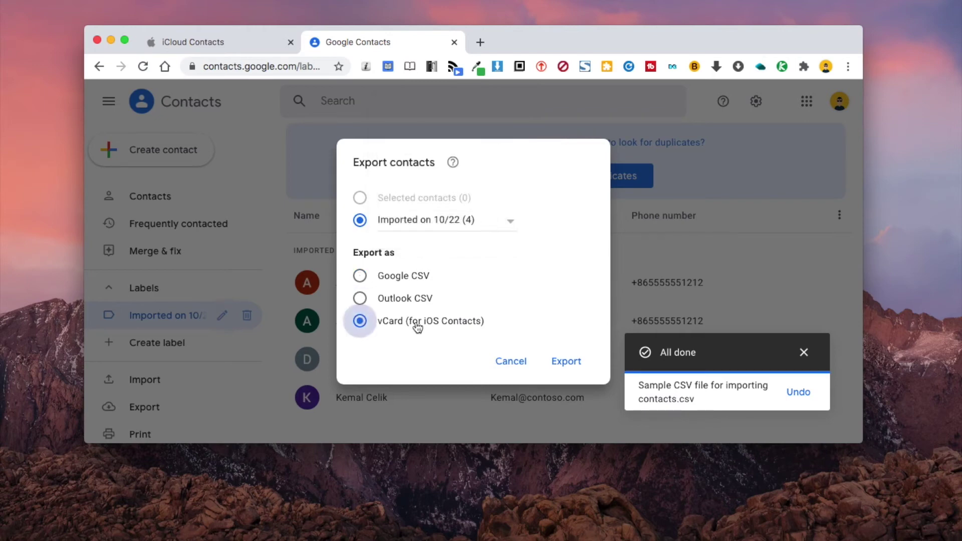
pyautogui.click(556, 361)
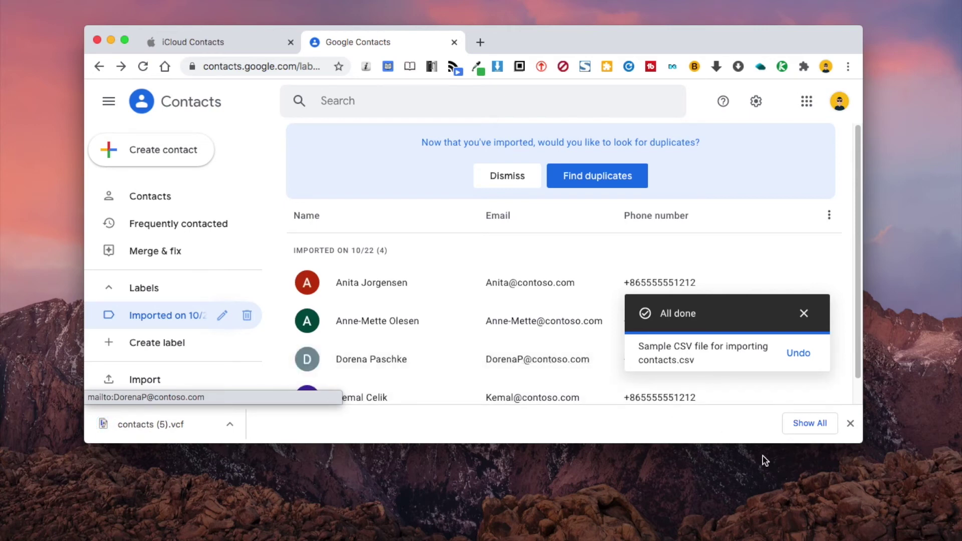
pyautogui.click(850, 424)
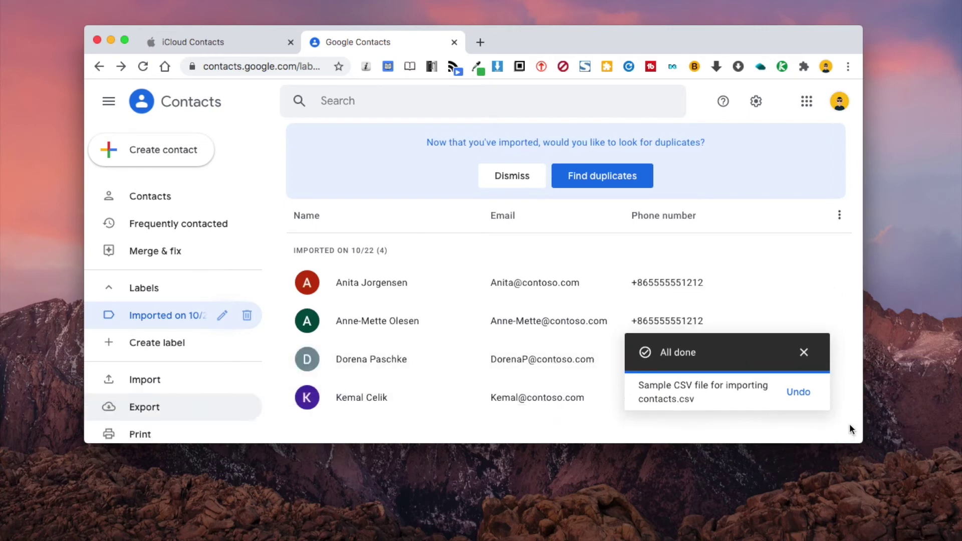
pyautogui.click(240, 40)
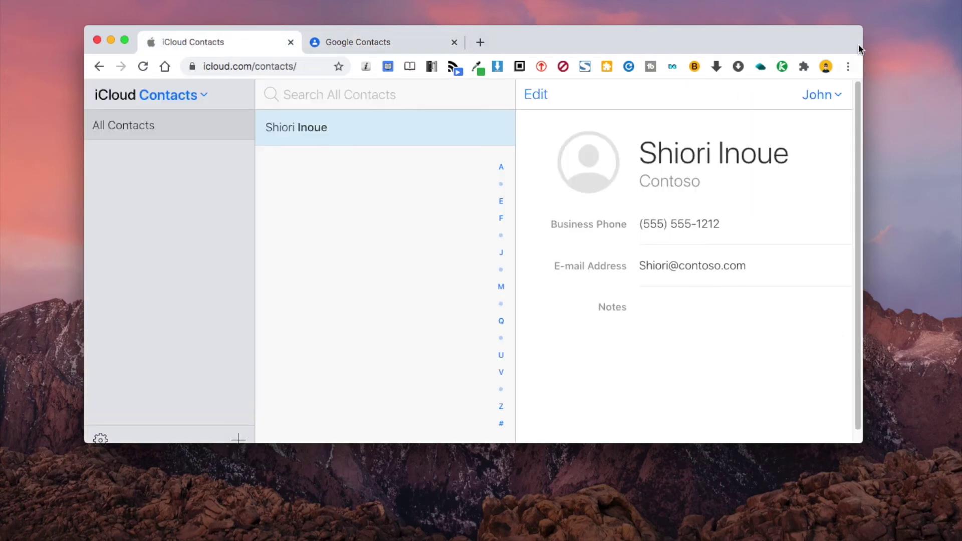
# Import contacts (5).vcf from Downloads into iCloud Contacts using the gear menu's Import vCard
pyautogui.moveTo(858, 31)
pyautogui.mouseDown()
pyautogui.moveTo(852, 10)
pyautogui.moveTo(852, 22)
pyautogui.mouseUp()
pyautogui.click(102, 445)
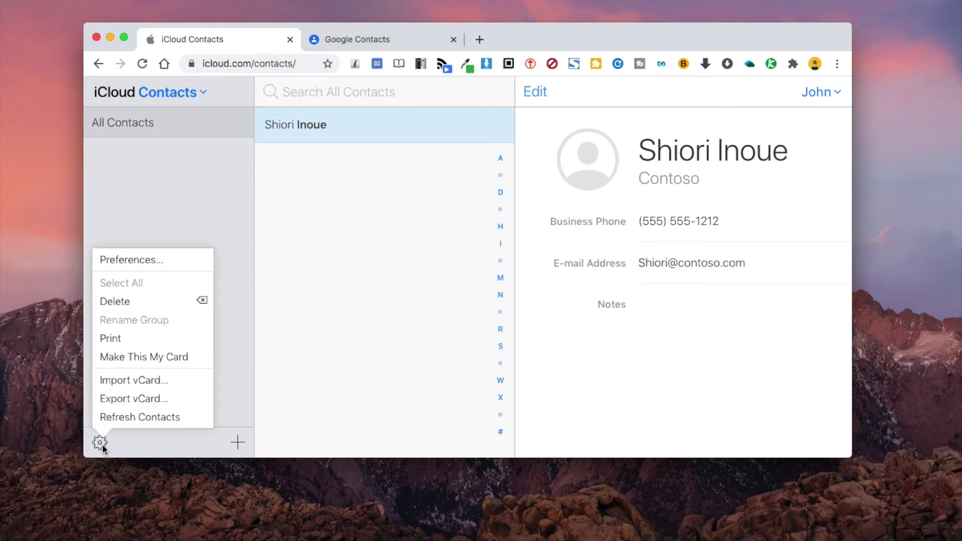
pyautogui.click(116, 380)
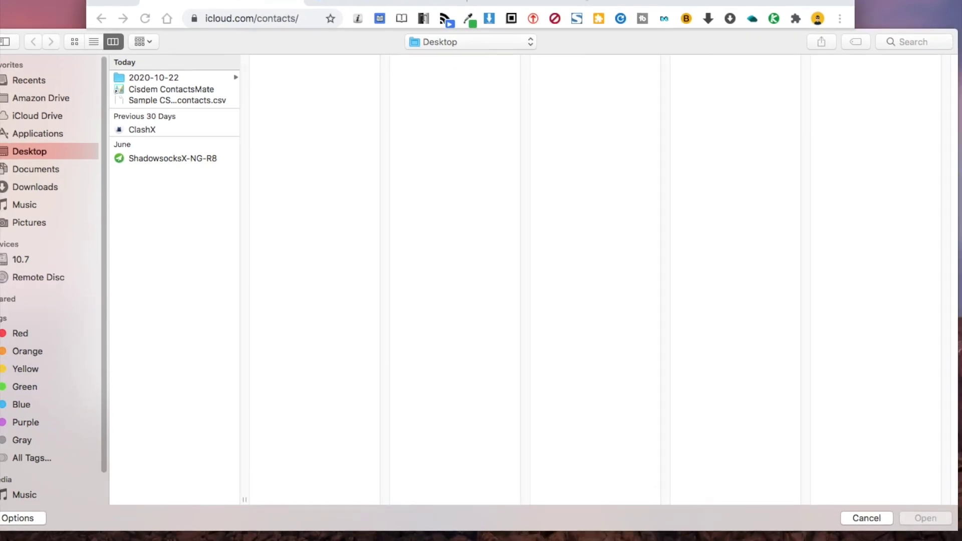
pyautogui.click(32, 186)
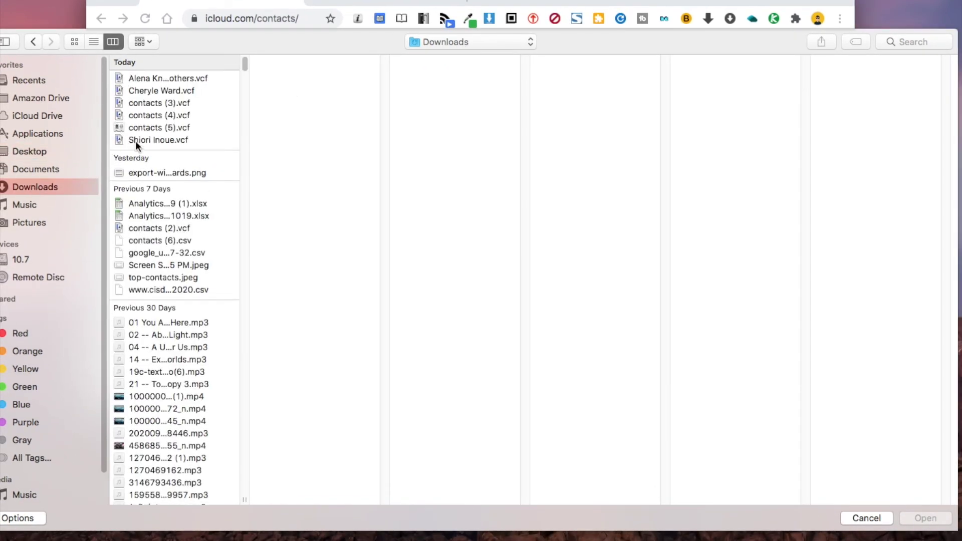
pyautogui.click(145, 127)
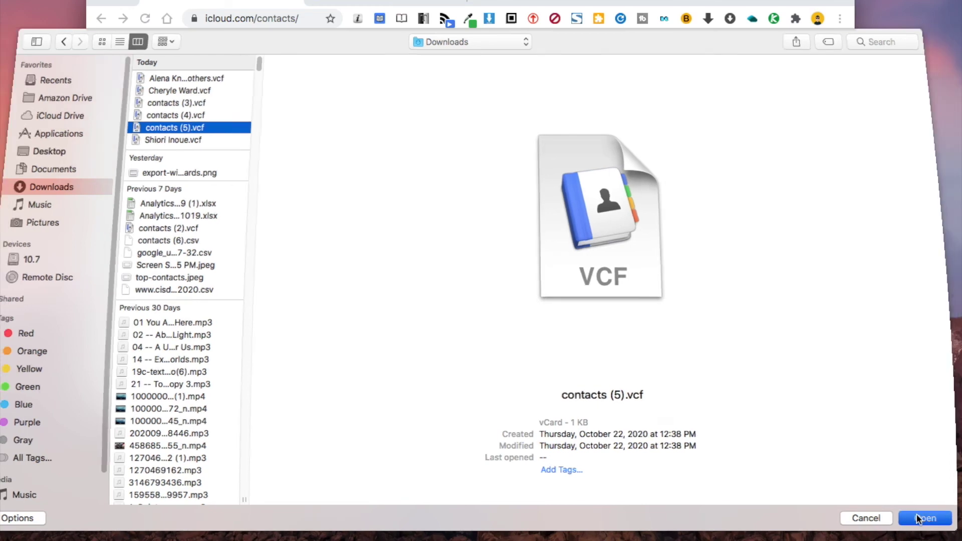
pyautogui.click(924, 517)
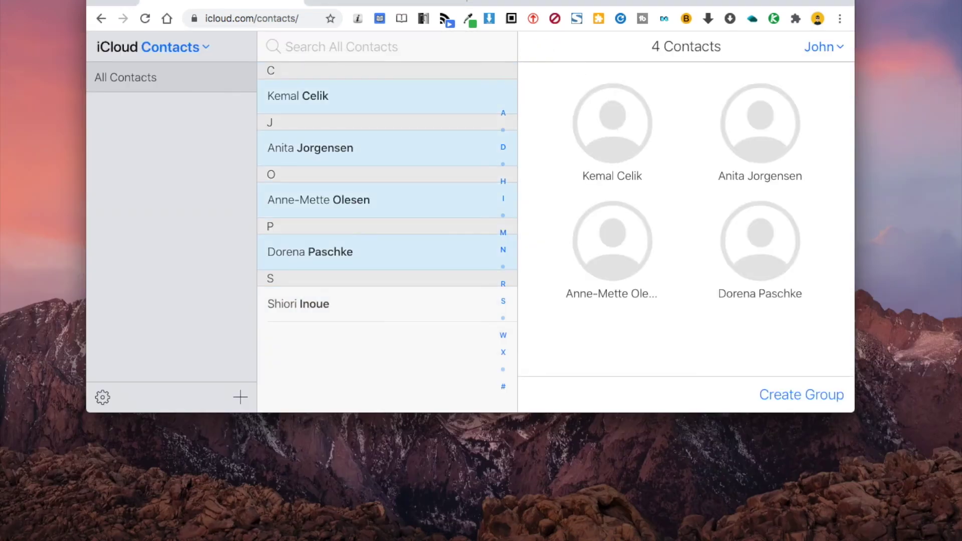
pyautogui.moveTo(535, 0); pyautogui.dragTo(531, 32)
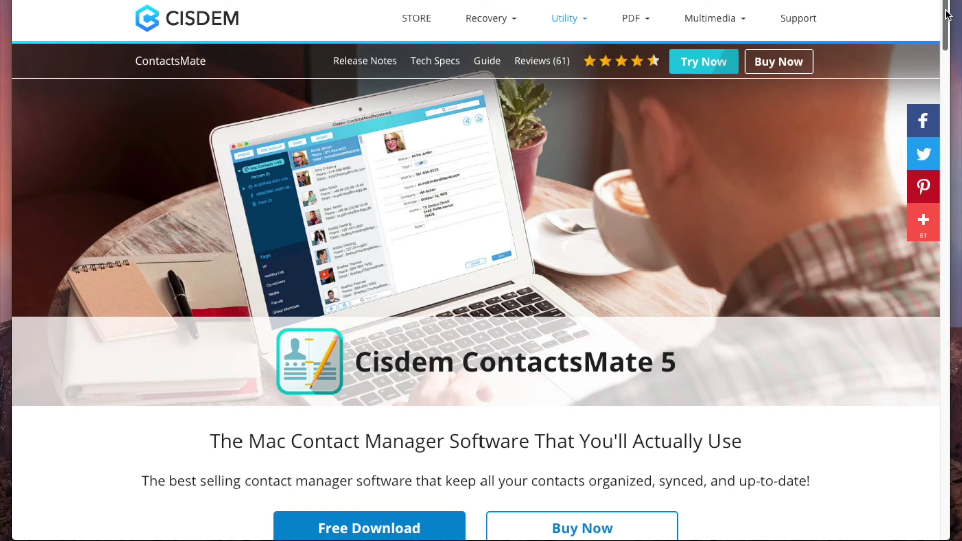
# Scroll the ContactsMate 5 product page past the sync section to the features and reviews
pyautogui.moveTo(945, 14); pyautogui.dragTo(949, 42)
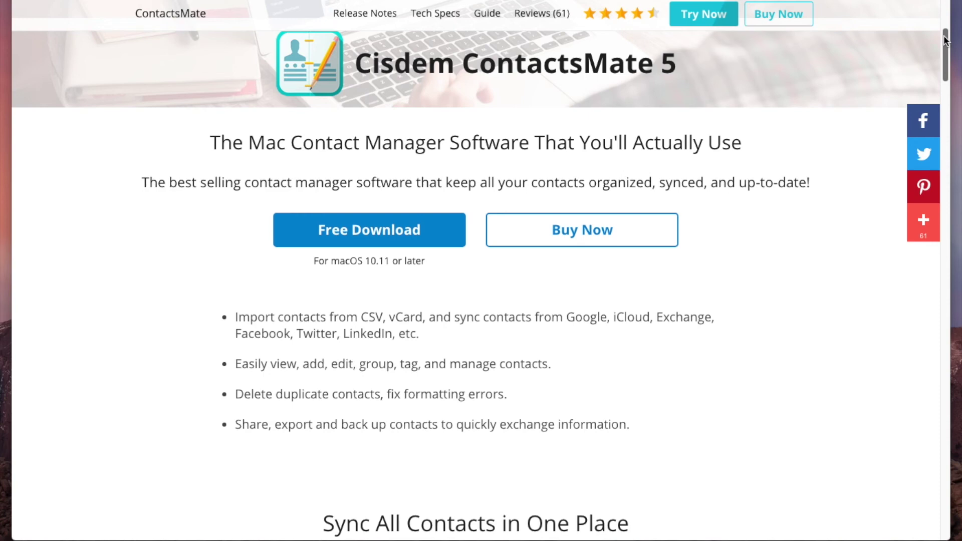
pyautogui.moveTo(945, 40); pyautogui.dragTo(950, 82)
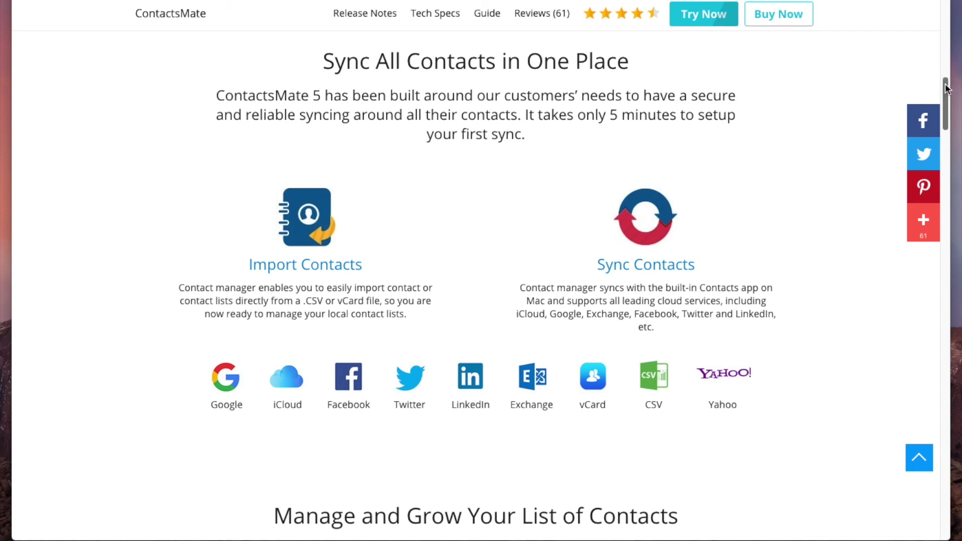
pyautogui.moveTo(945, 88); pyautogui.dragTo(945, 194)
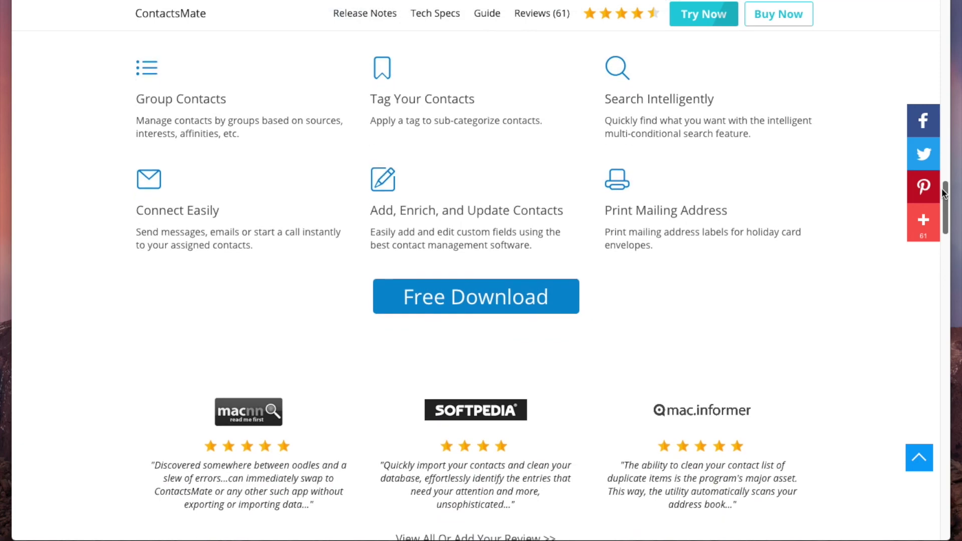